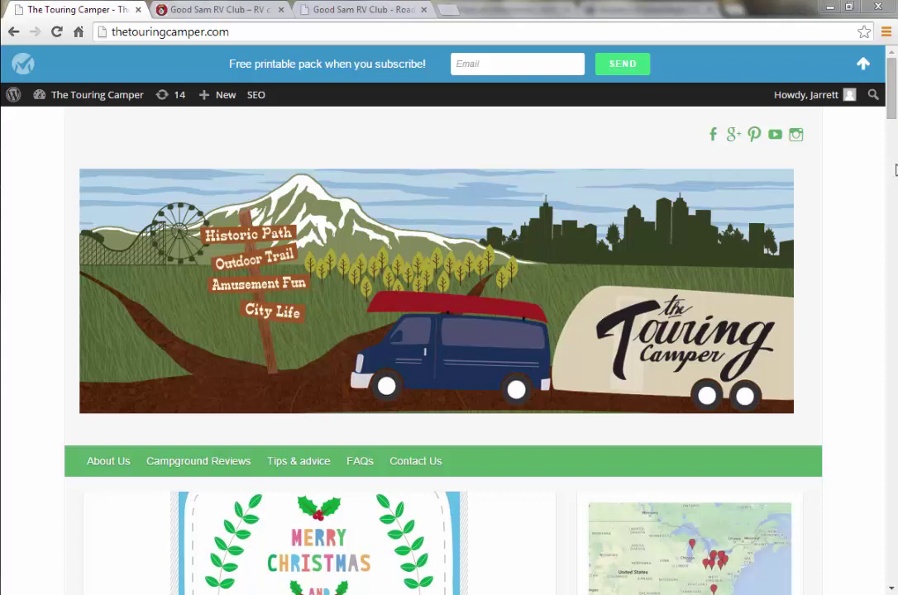
# - Switch from the camping blog to the Good Sam RV Club homepage tab
pyautogui.moveTo(892, 116); pyautogui.dragTo(893, 414)
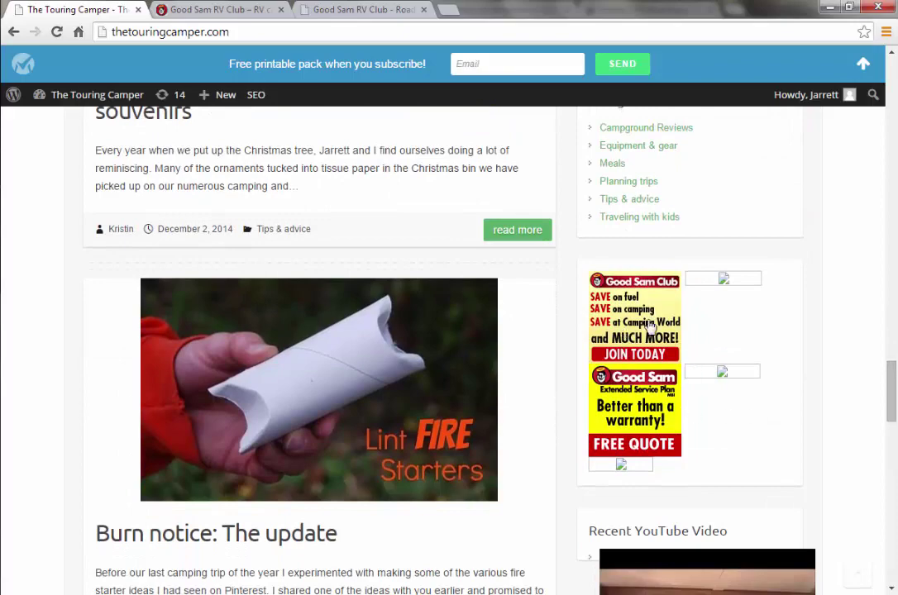
pyautogui.moveTo(893, 405); pyautogui.dragTo(891, 116)
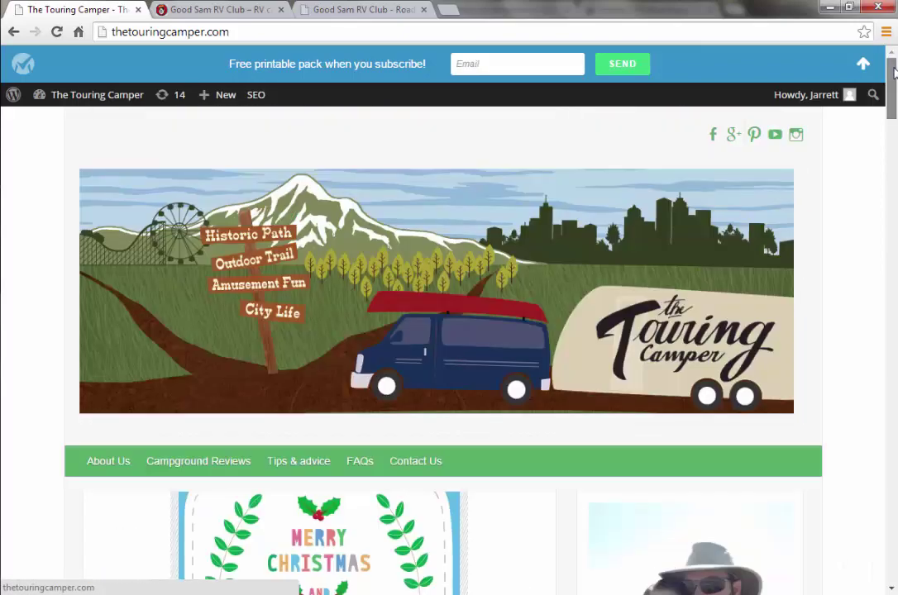
pyautogui.click(220, 11)
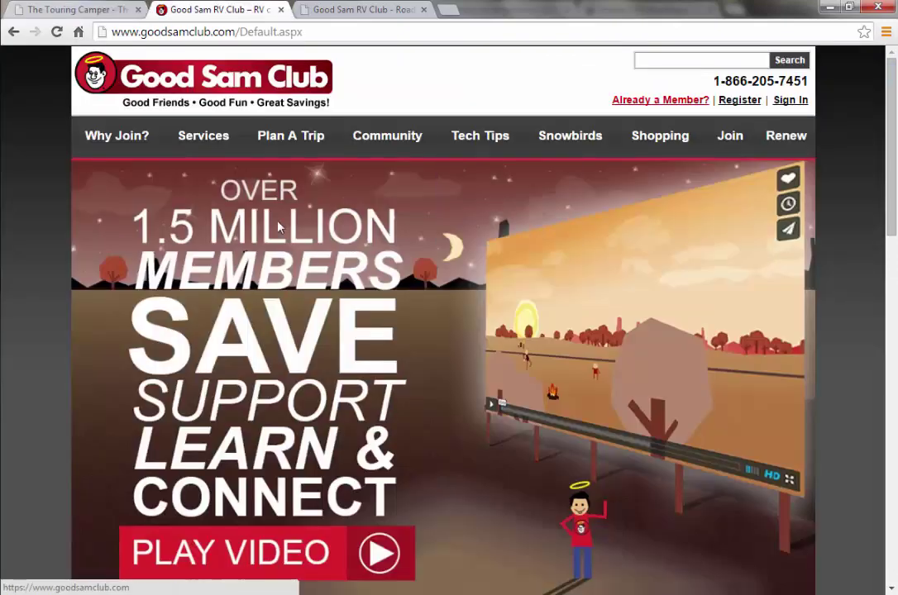
pyautogui.moveTo(243, 140)
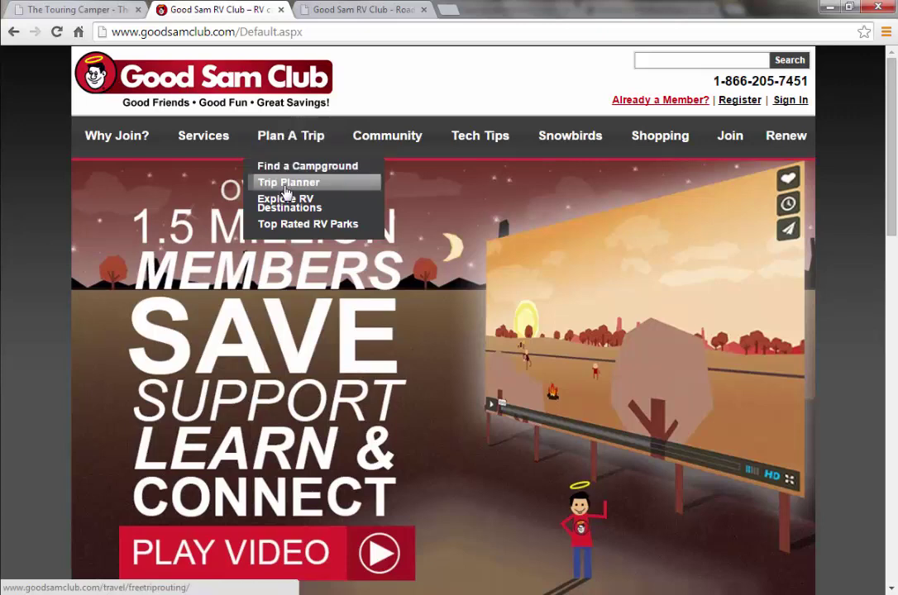
# - Switch to the Road Trip Planner tab showing the Pennsylvania-to-Florida route
pyautogui.click(358, 11)
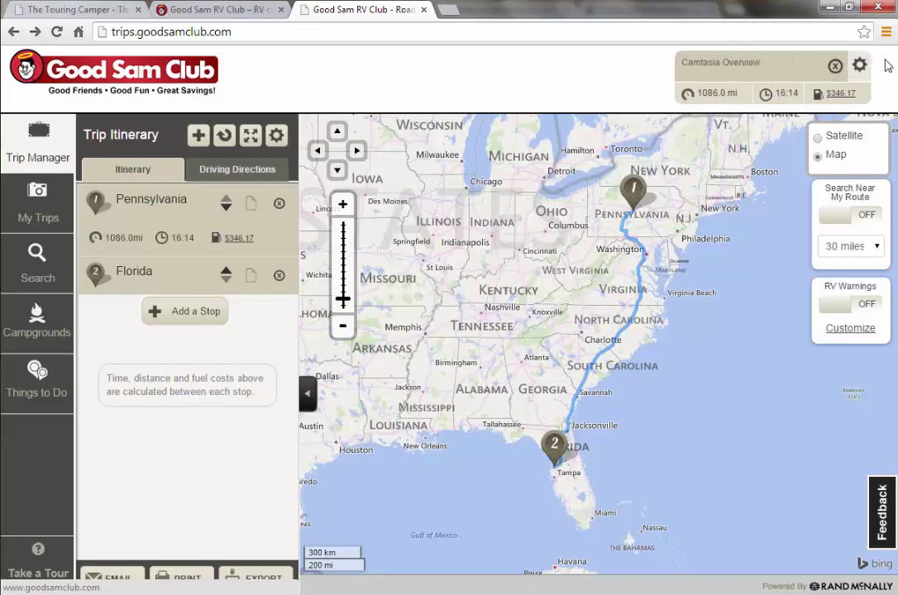
# - Switch RV Warnings on and apply customized warning types, leaving Tunnels and Bridges unchecked
pyautogui.click(859, 66)
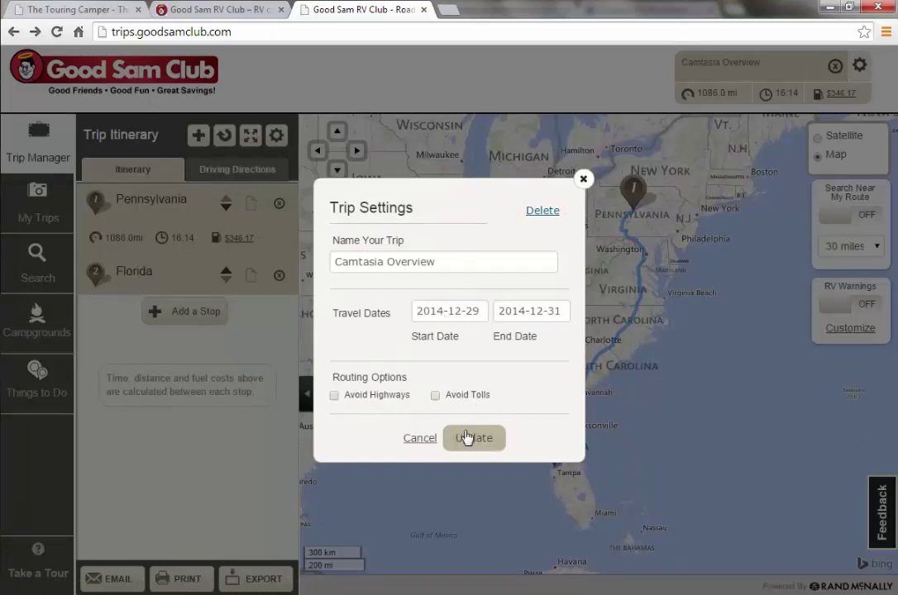
pyautogui.click(420, 439)
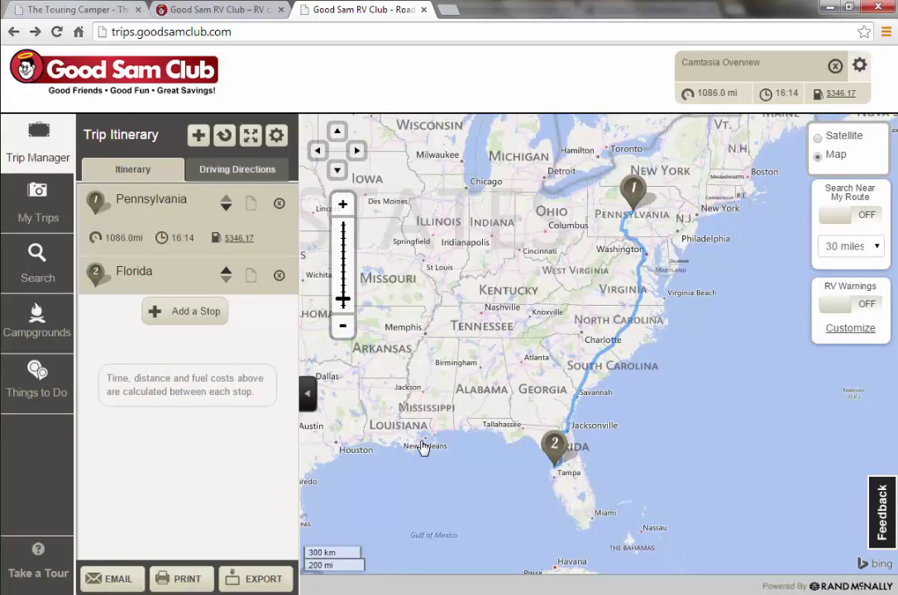
pyautogui.click(868, 311)
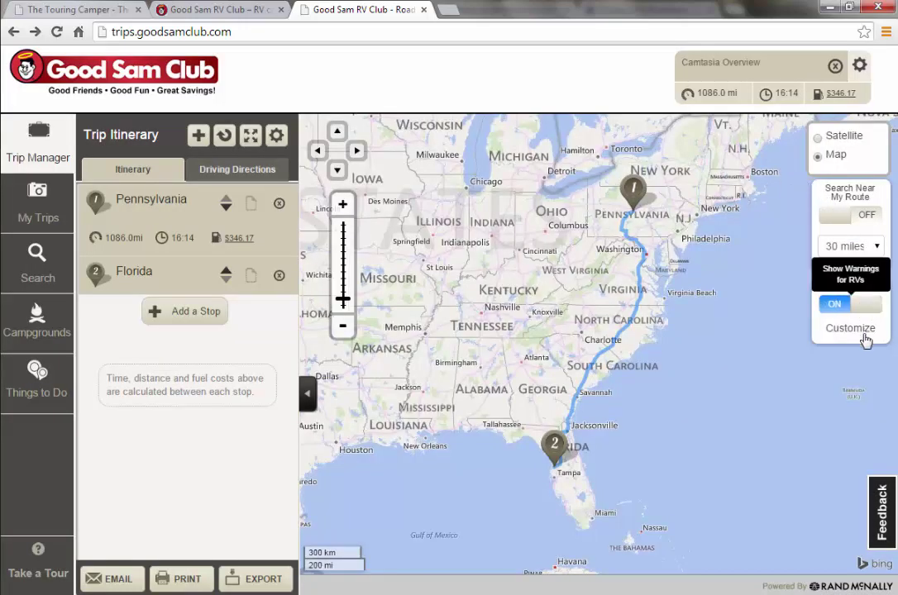
pyautogui.click(860, 331)
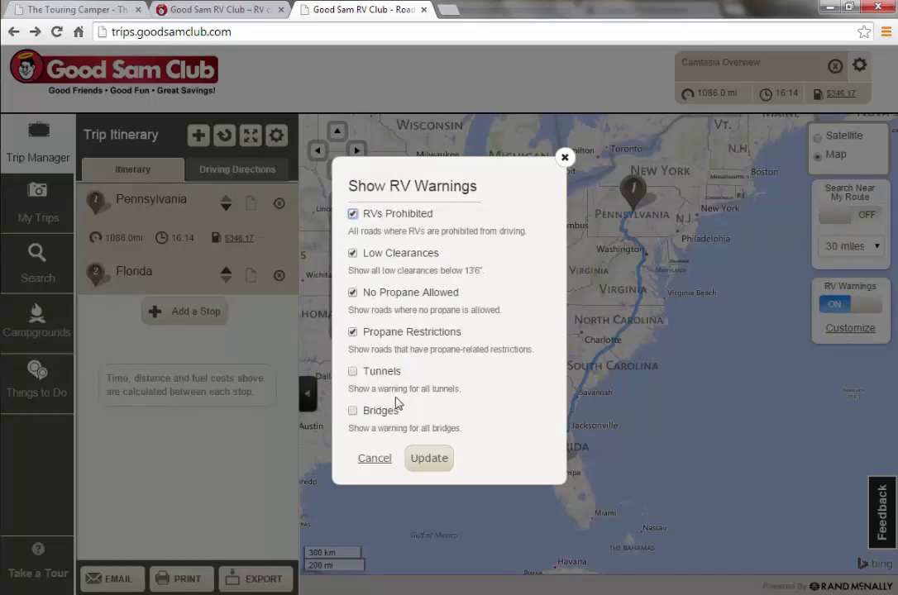
pyautogui.click(417, 461)
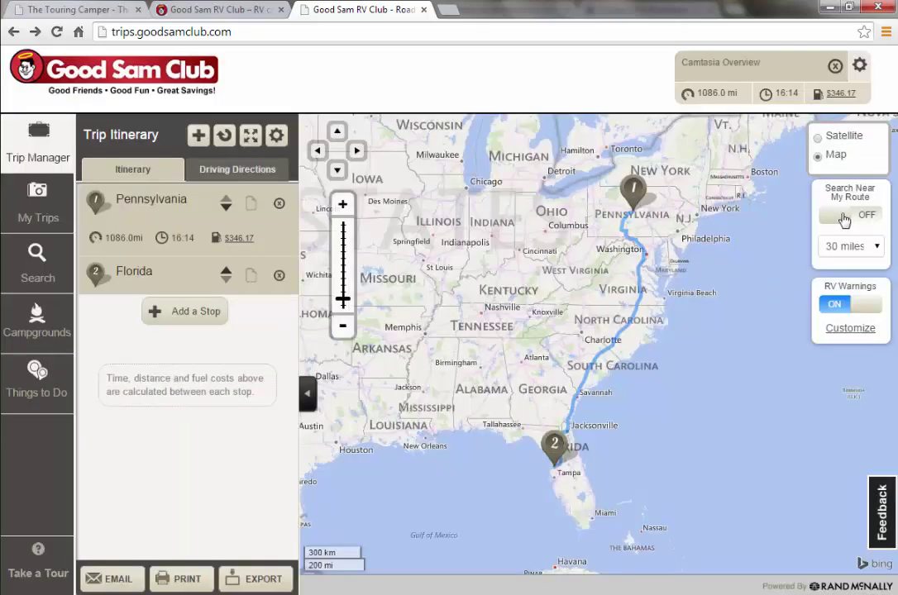
# - Turn on Search Near My Route with its 30-mile limit
pyautogui.click(842, 218)
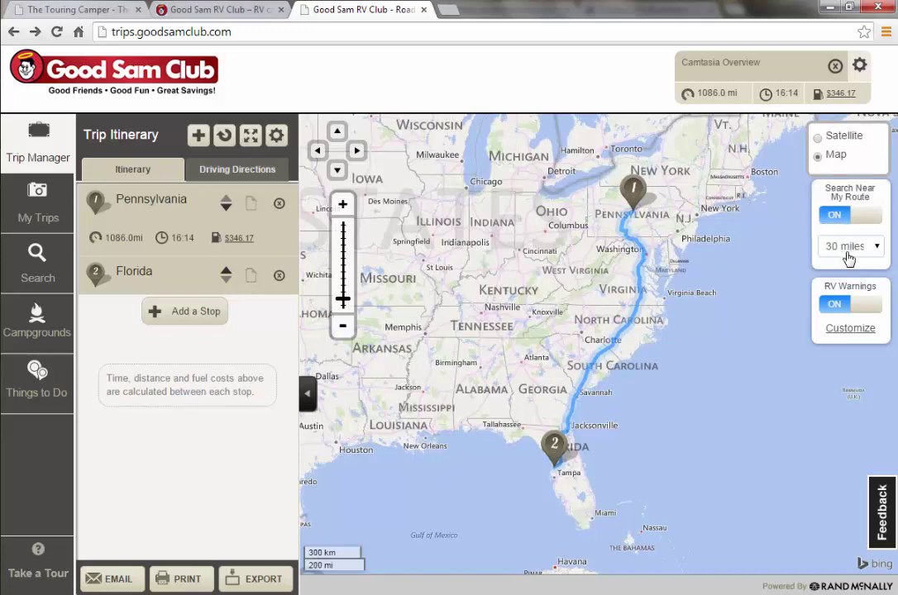
pyautogui.click(860, 66)
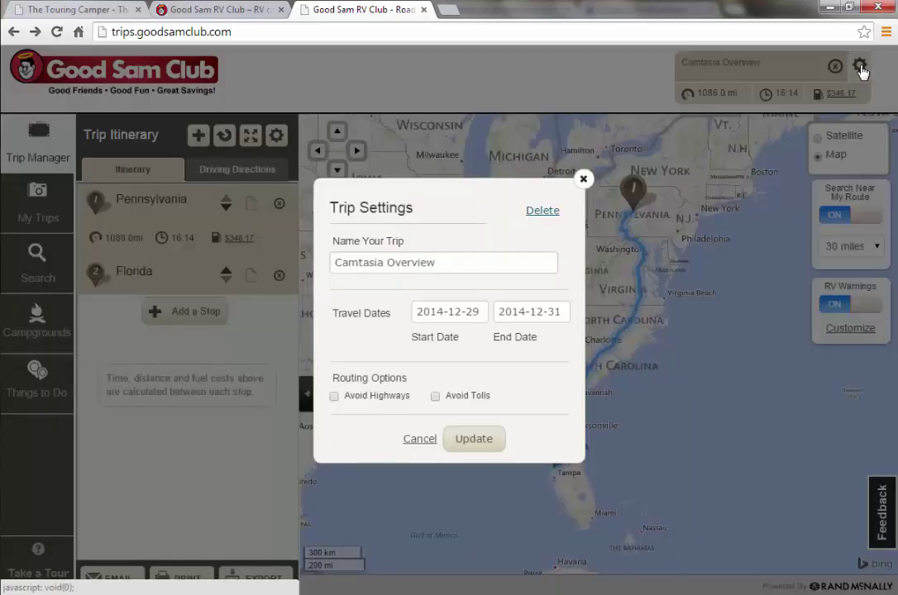
pyautogui.click(582, 178)
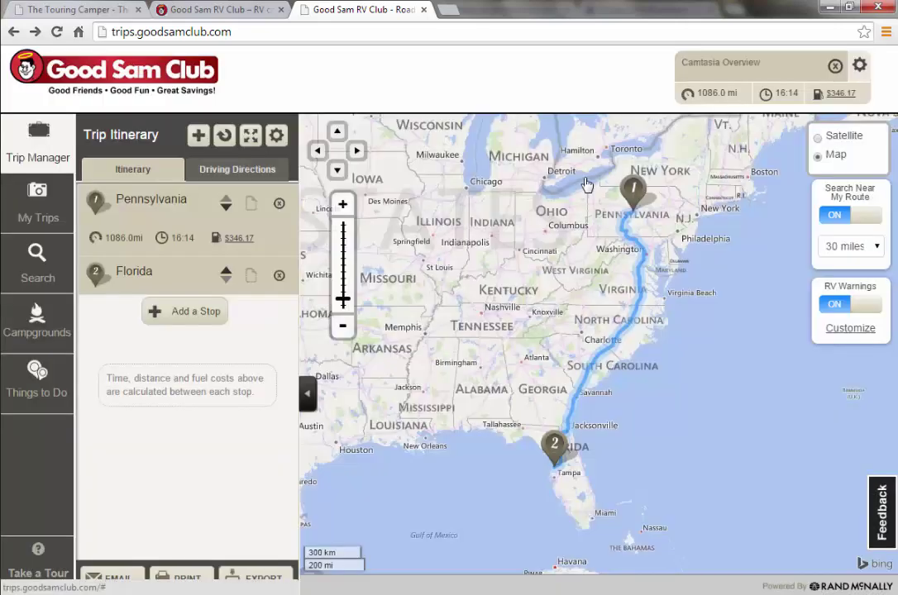
# - Search 'charlotte' and add Charlotte, NC as stop 2, totalling 1080.0 mi
pyautogui.click(203, 318)
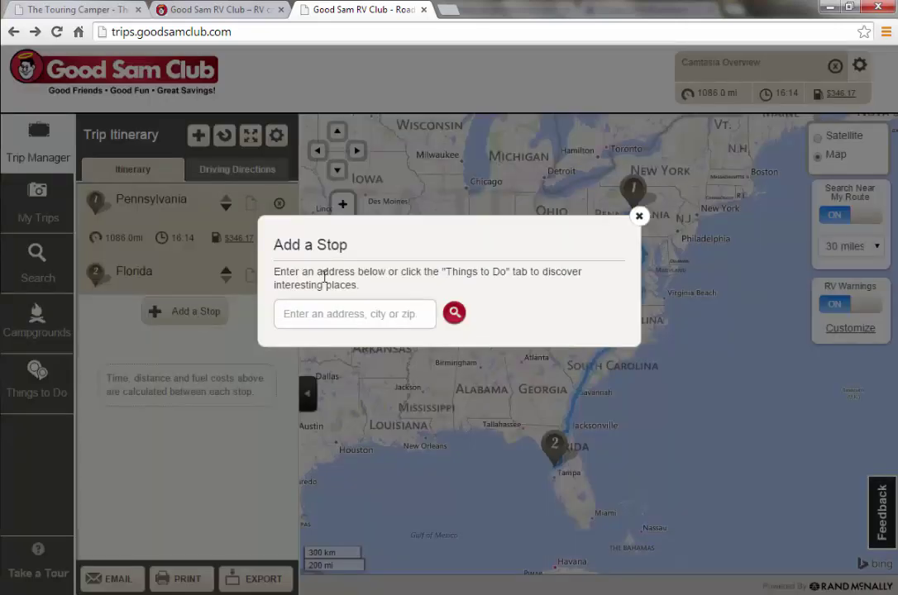
pyautogui.write('charlotte')
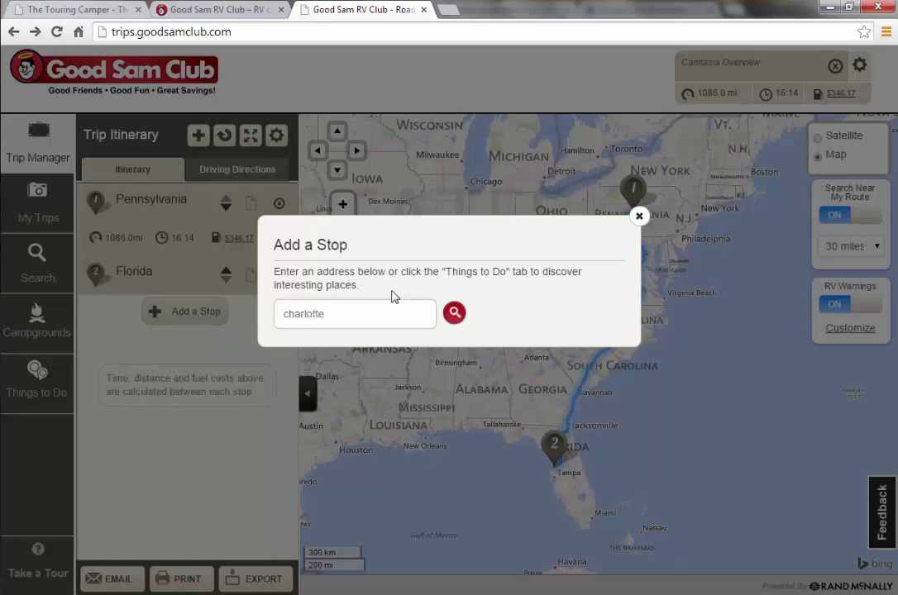
pyautogui.press('Return')
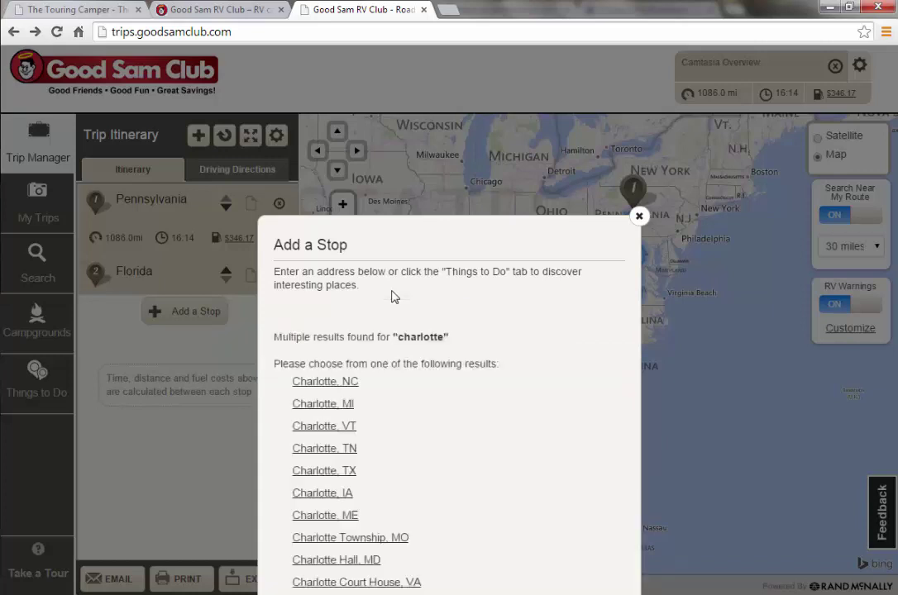
pyautogui.click(339, 383)
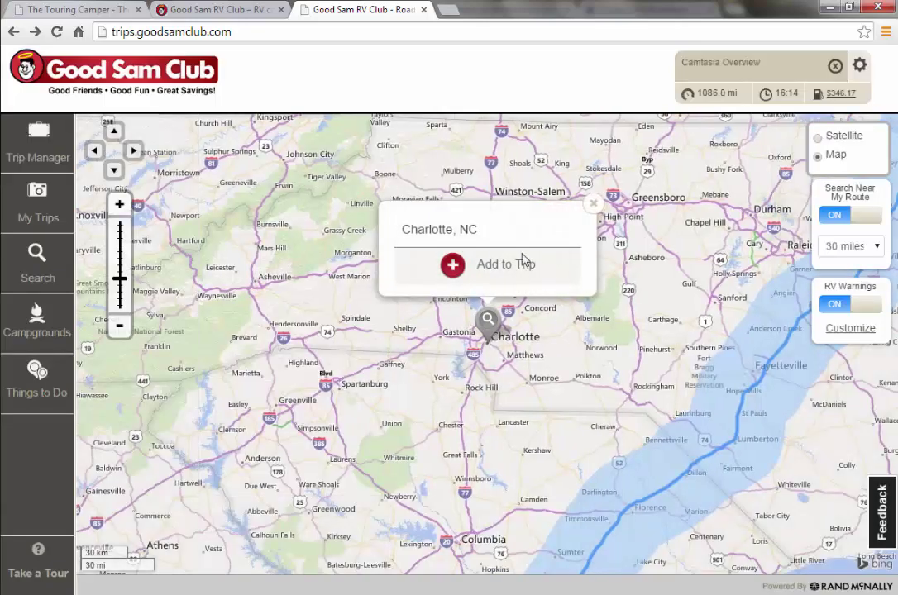
pyautogui.click(501, 272)
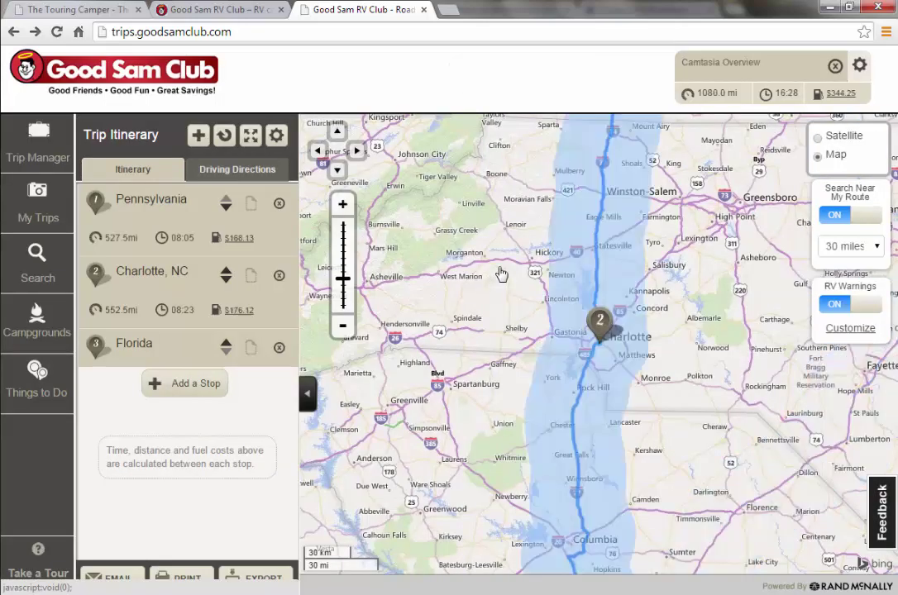
pyautogui.scroll(-3, 501, 275)
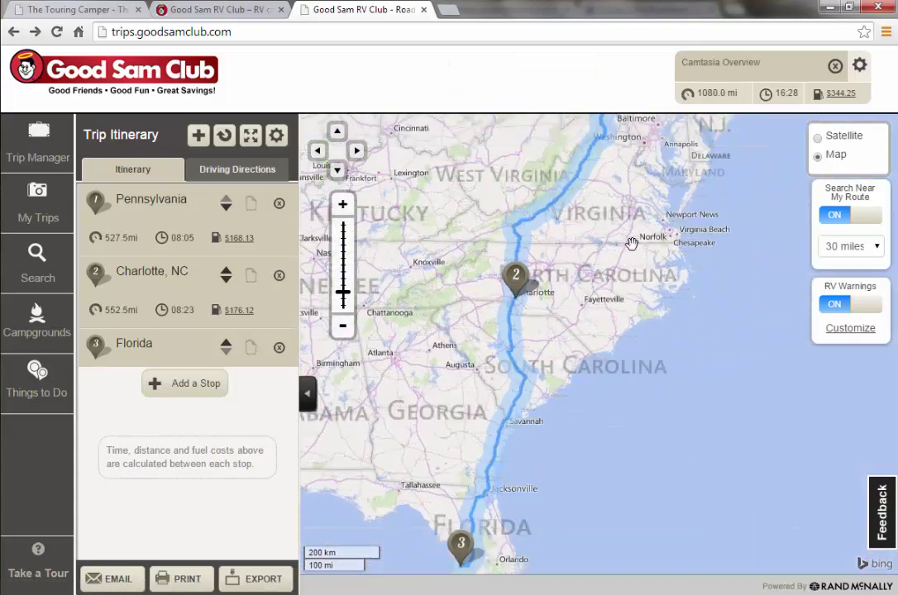
pyautogui.scroll(-1, 631, 244)
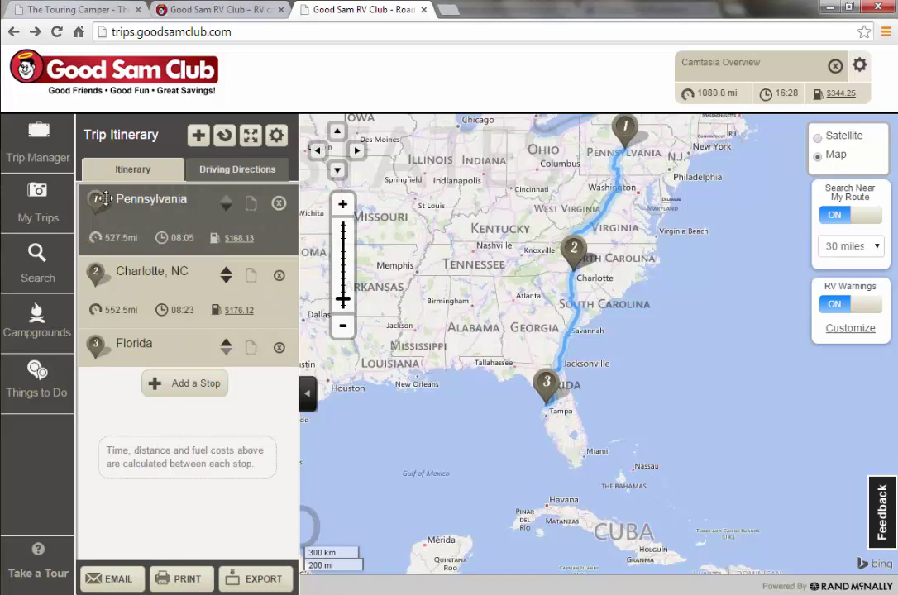
# - Preview Good Sam Parks, private and public campgrounds, switching each on and off
pyautogui.click(48, 330)
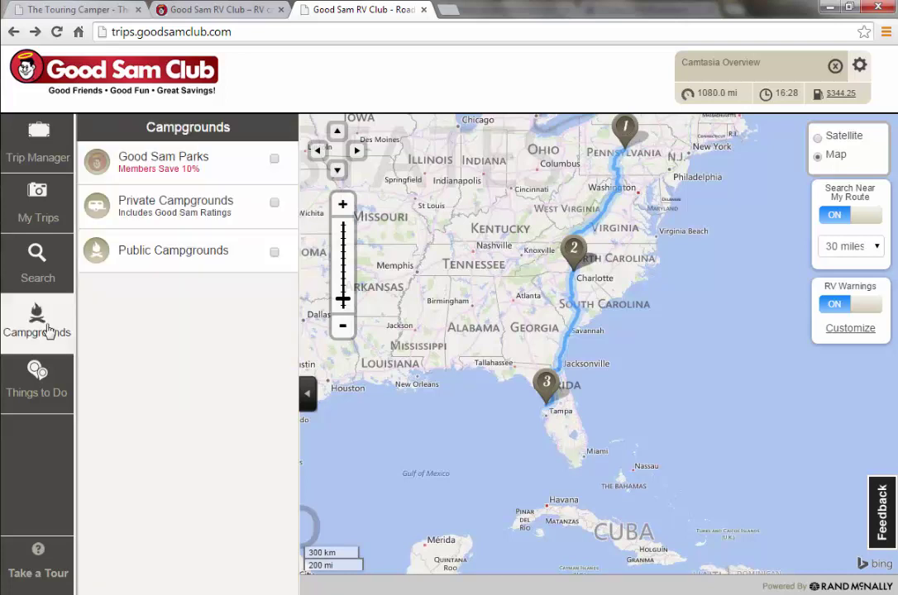
pyautogui.click(275, 161)
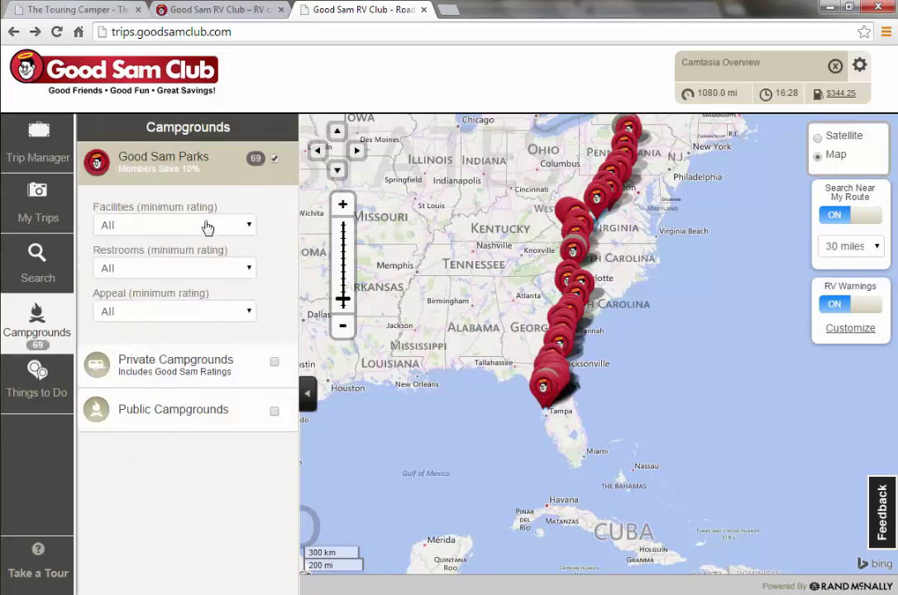
pyautogui.click(275, 161)
pyautogui.click(274, 205)
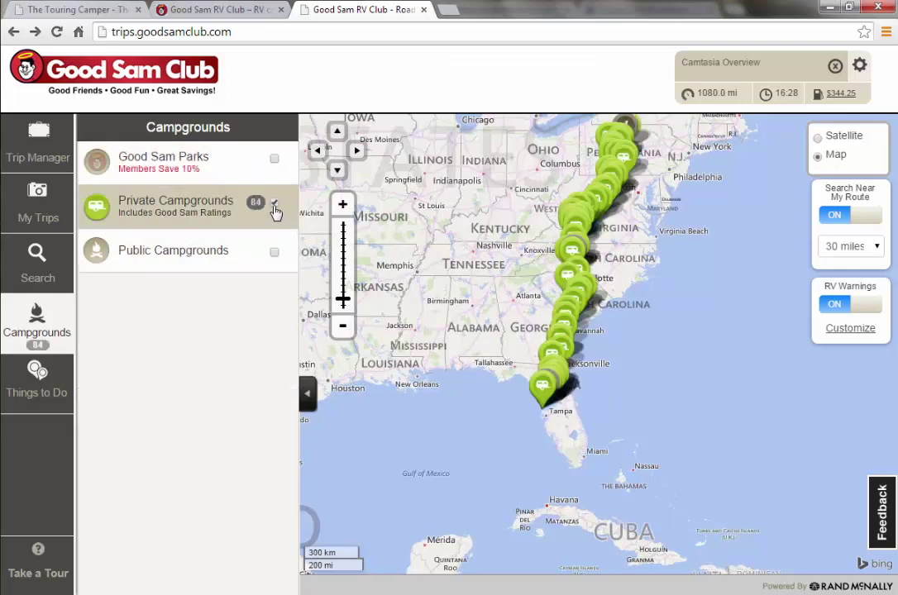
pyautogui.click(275, 207)
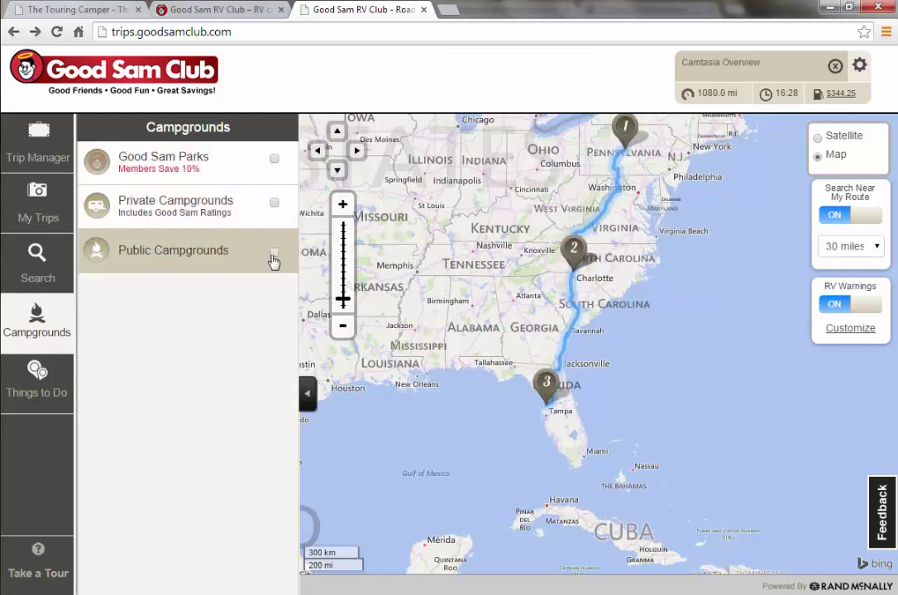
pyautogui.click(273, 257)
pyautogui.click(273, 254)
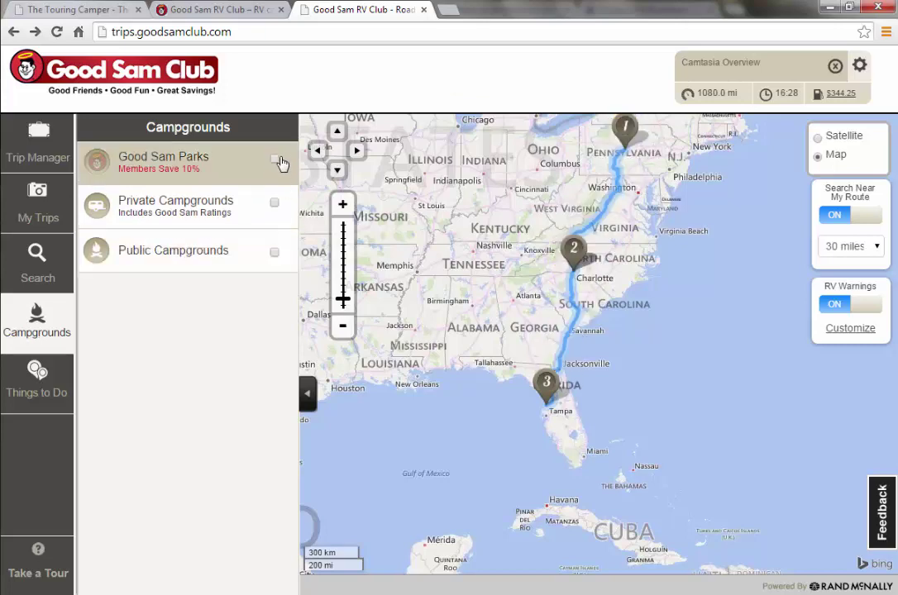
# - Show all three campground types near Charlotte: 3 Good Sam Parks, 9 private, 6 public
pyautogui.scroll(3, 581, 258)
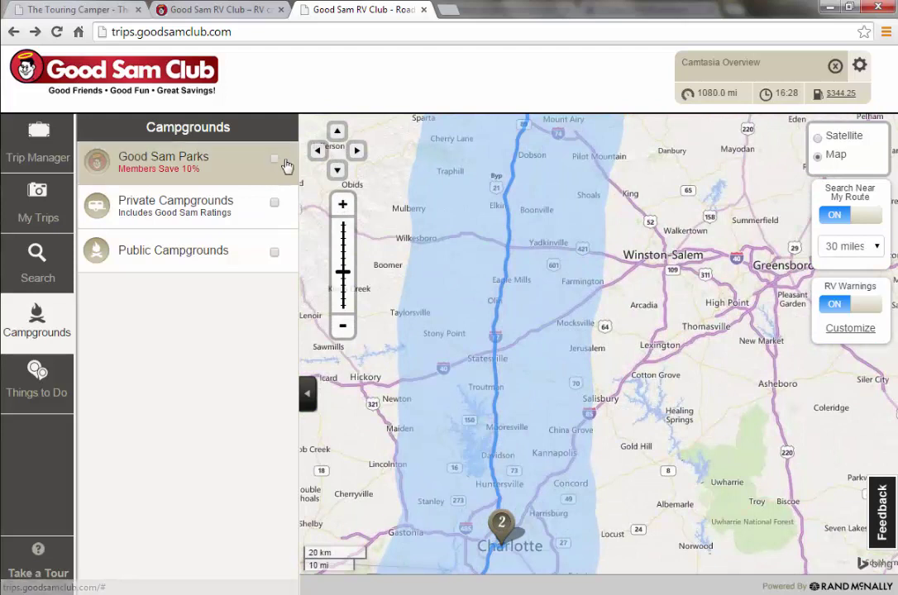
pyautogui.click(274, 161)
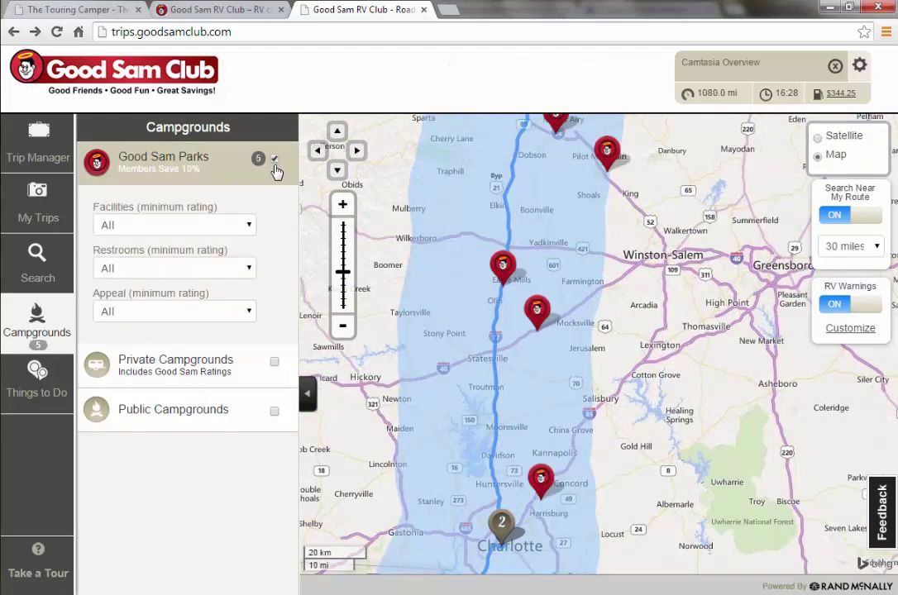
pyautogui.click(274, 362)
pyautogui.click(276, 413)
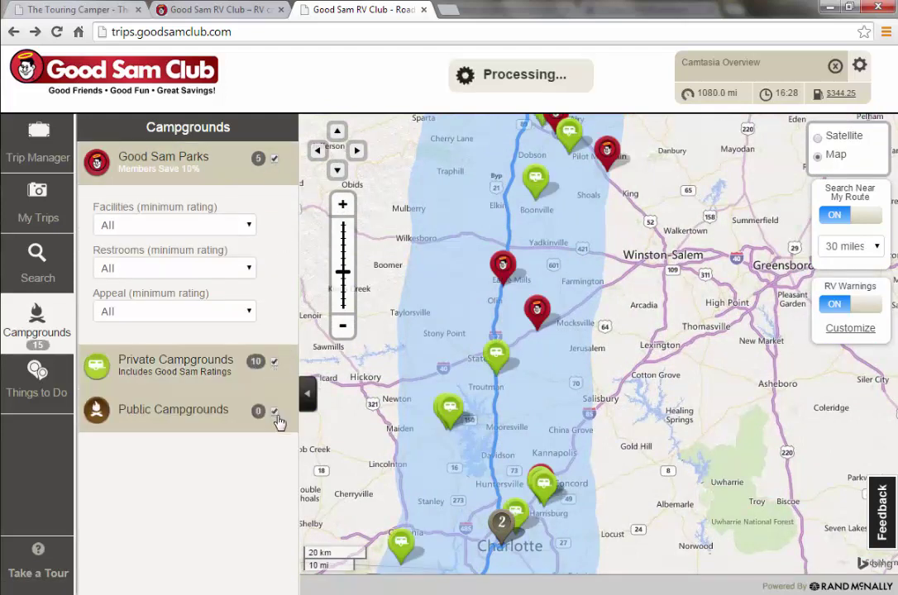
pyautogui.moveTo(624, 437); pyautogui.dragTo(649, 248)
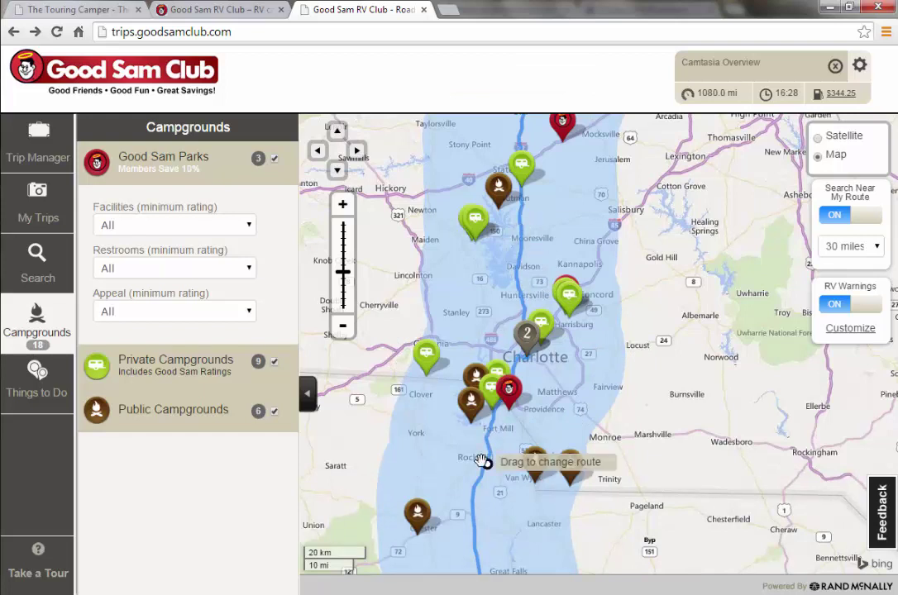
# - Add Charlotte/Fort Mill KOA from its map marker as stop 3, making 1080.9 mi
pyautogui.click(491, 393)
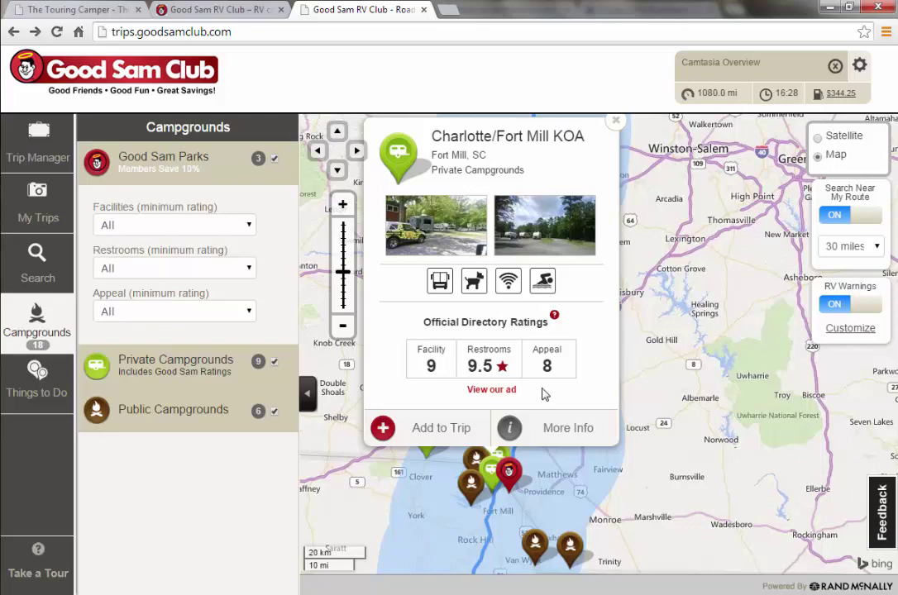
pyautogui.click(459, 428)
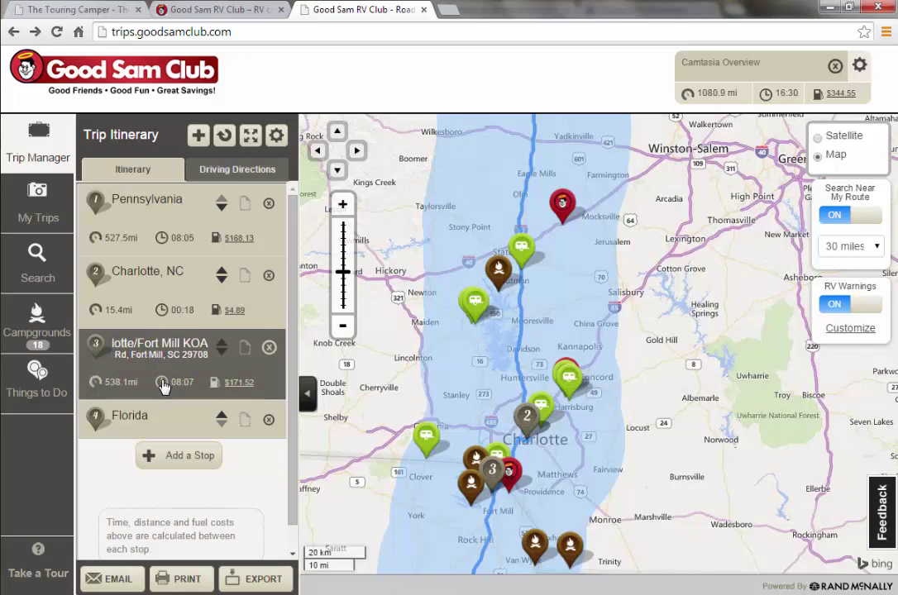
# - Uncheck Good Sam Parks, Private Campgrounds and Public Campgrounds to clear their pins
pyautogui.click(45, 334)
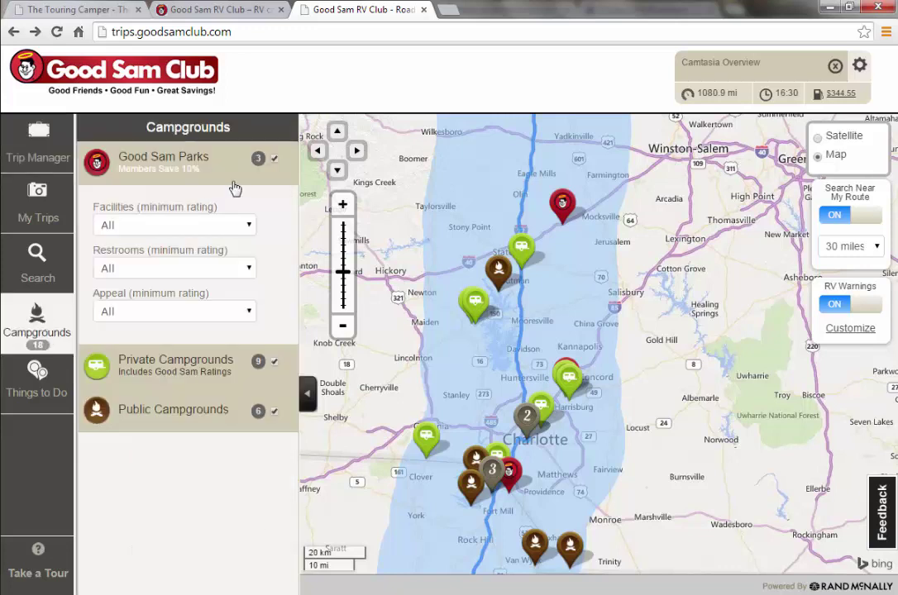
pyautogui.click(275, 163)
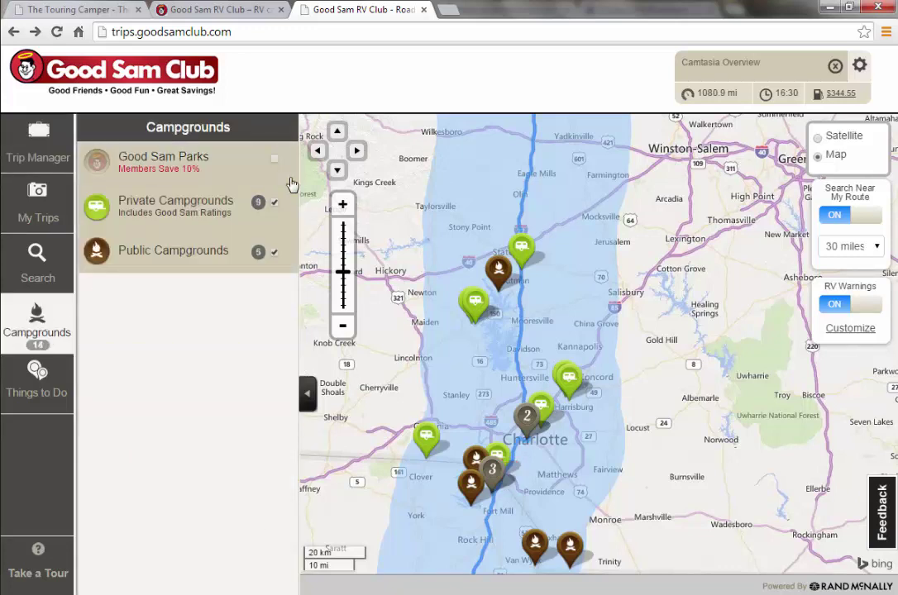
pyautogui.click(273, 206)
pyautogui.click(274, 253)
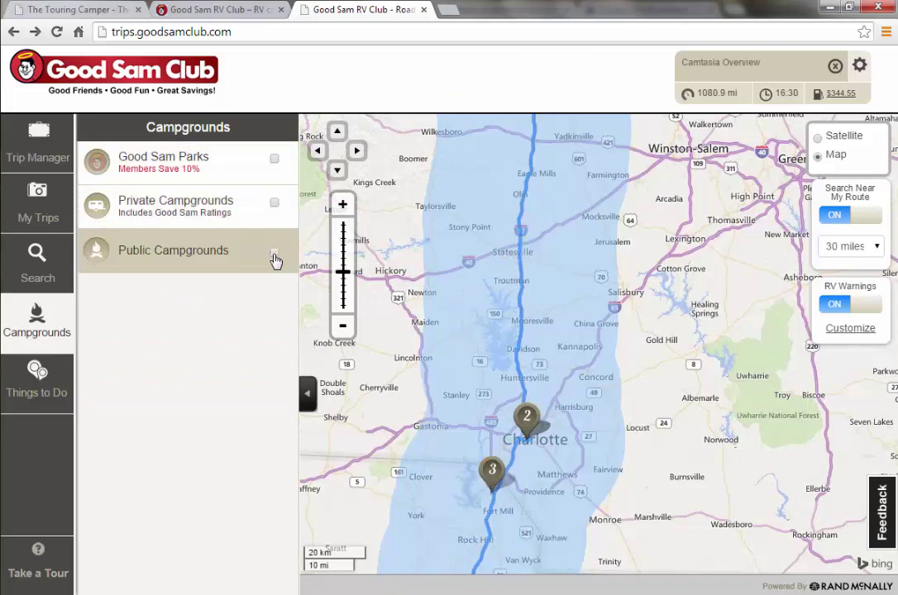
# - Show Amusement attractions, preview Fort Mill History Museum and Carowinds, then hide them
pyautogui.click(58, 383)
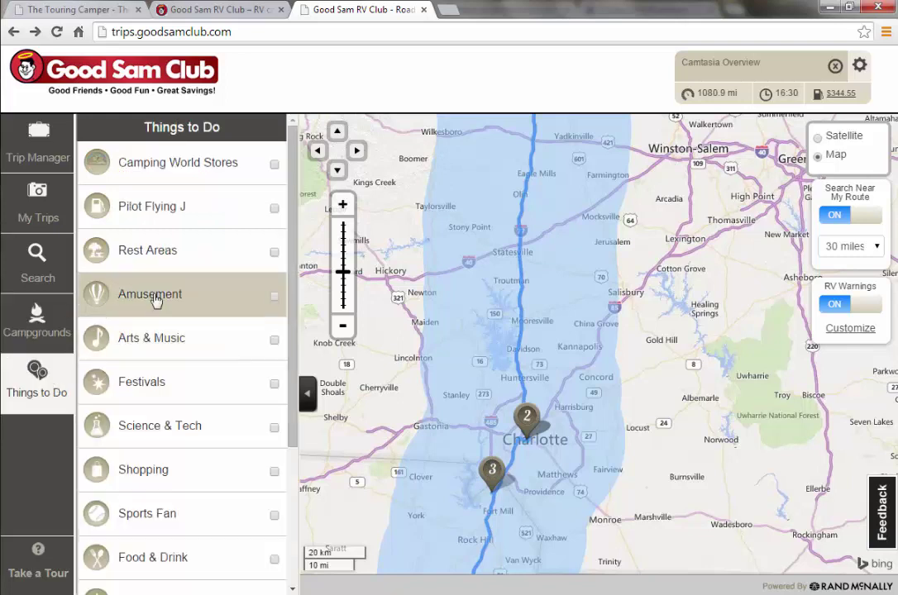
pyautogui.scroll(-3, 215, 259)
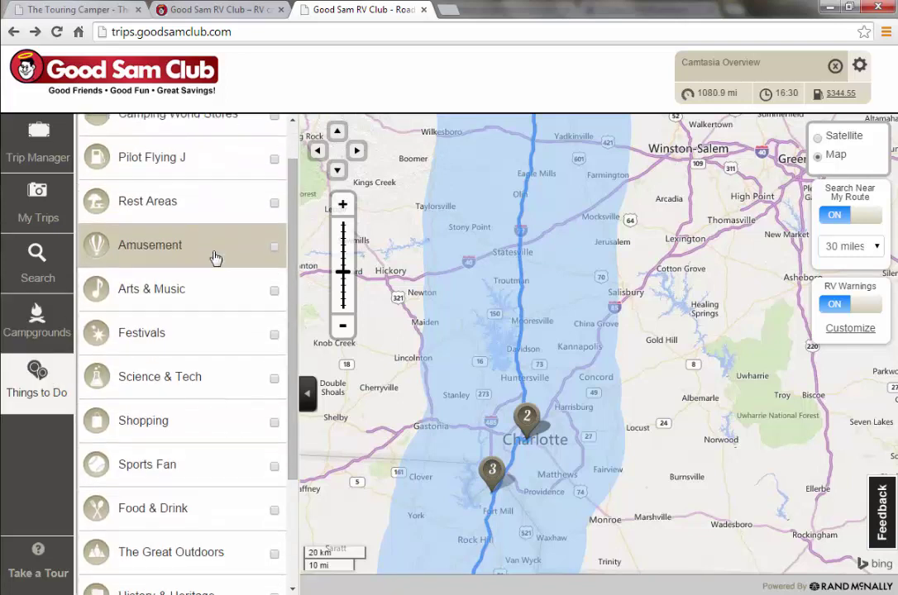
pyautogui.scroll(3, 214, 259)
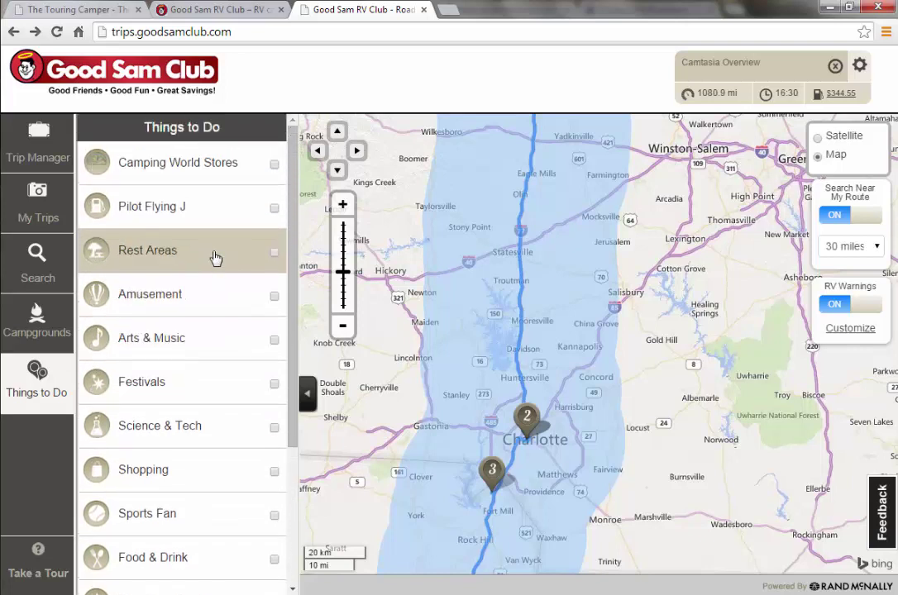
pyautogui.click(275, 298)
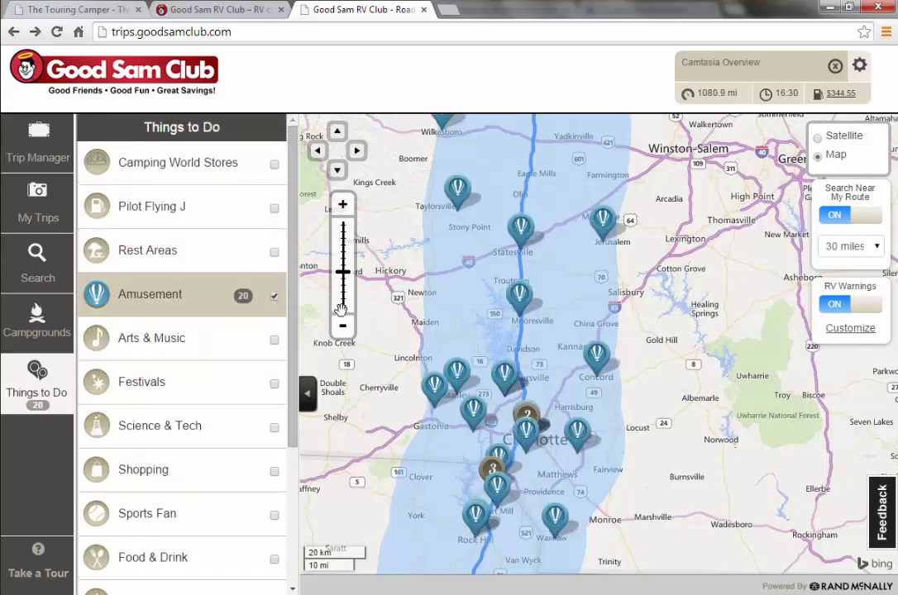
pyautogui.click(495, 500)
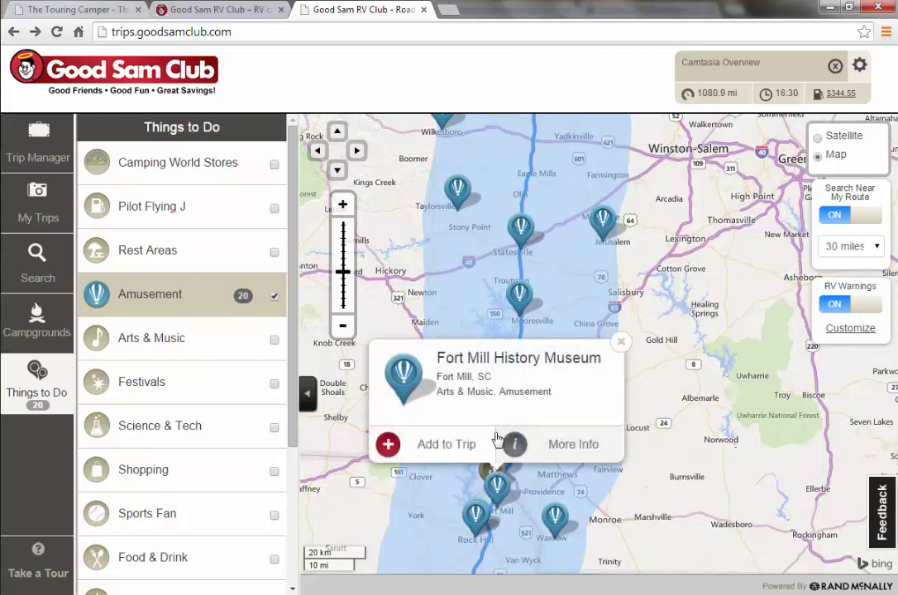
pyautogui.click(619, 351)
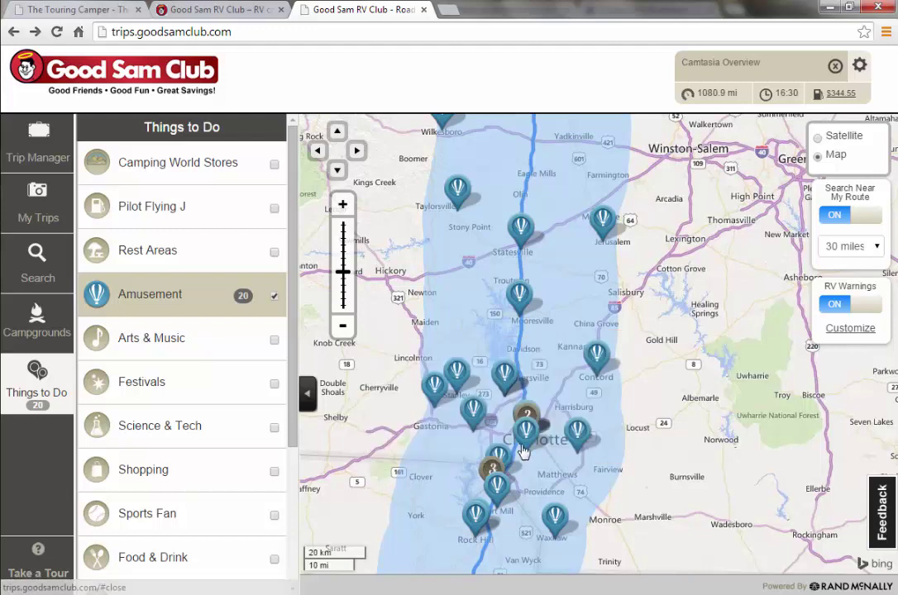
pyautogui.click(516, 440)
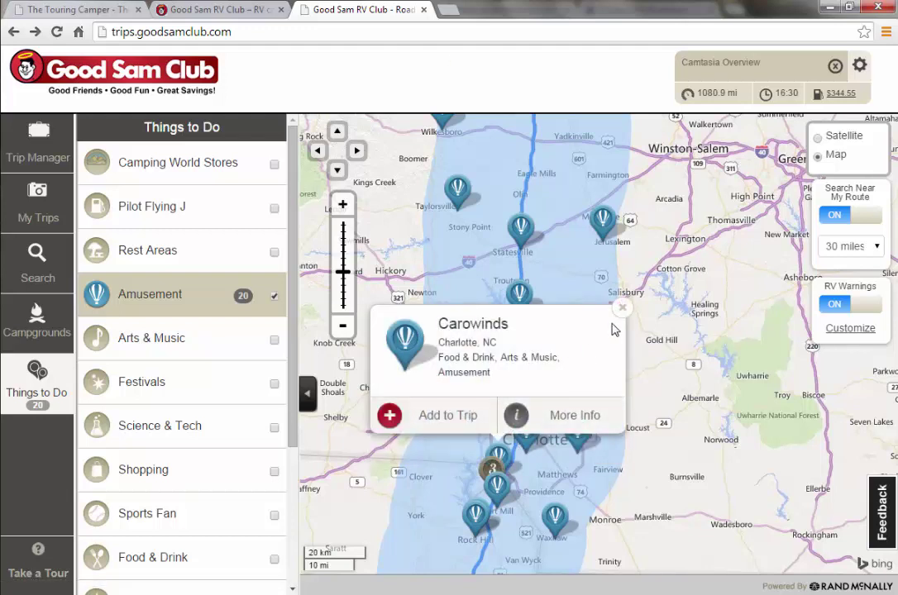
pyautogui.click(622, 308)
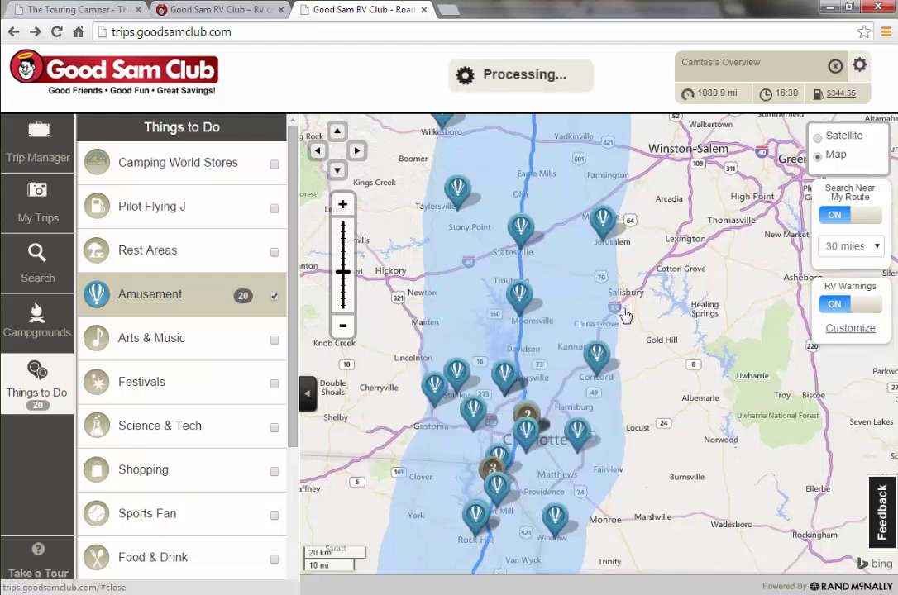
pyautogui.click(273, 303)
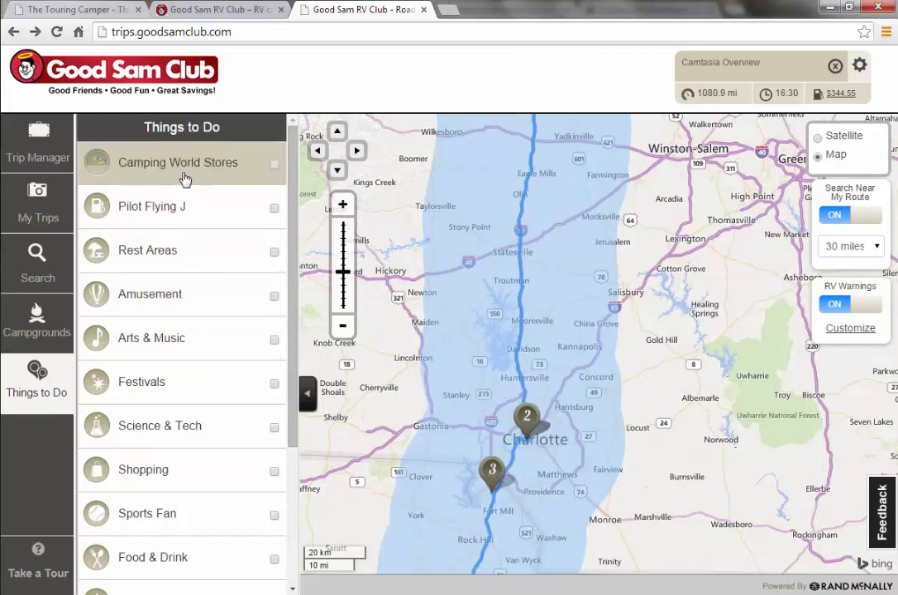
# - Toggle Camping World Stores and Pilot Flying J on and off again
pyautogui.click(276, 164)
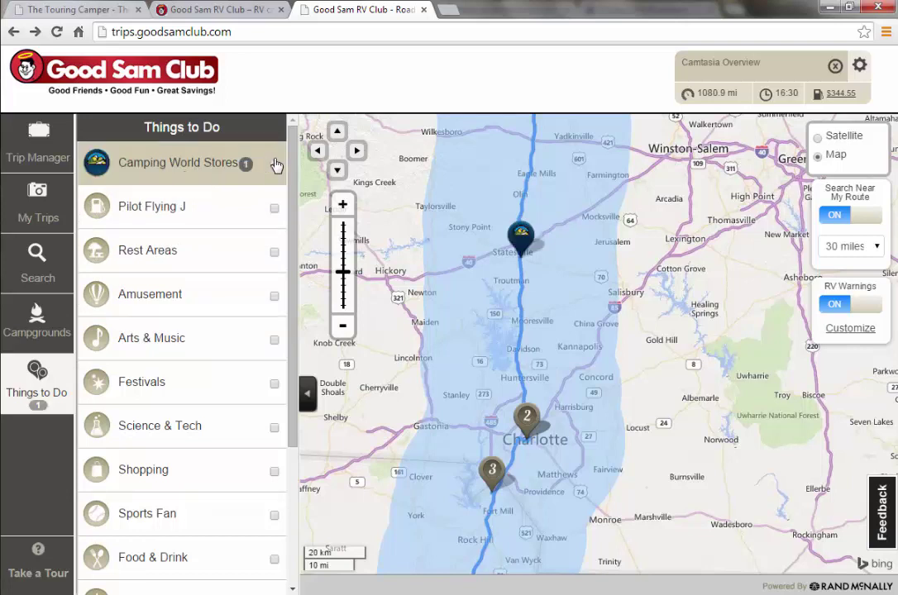
pyautogui.click(276, 165)
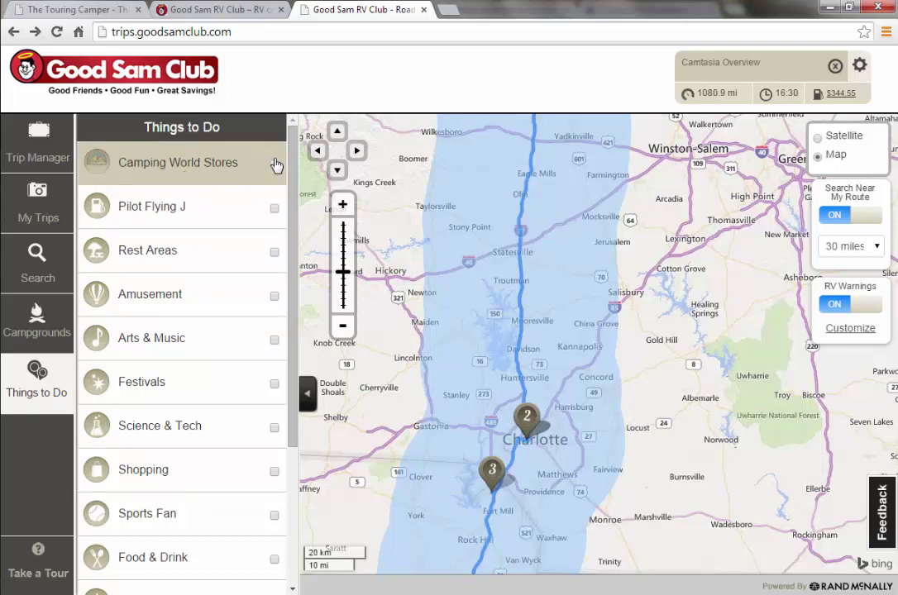
pyautogui.click(274, 208)
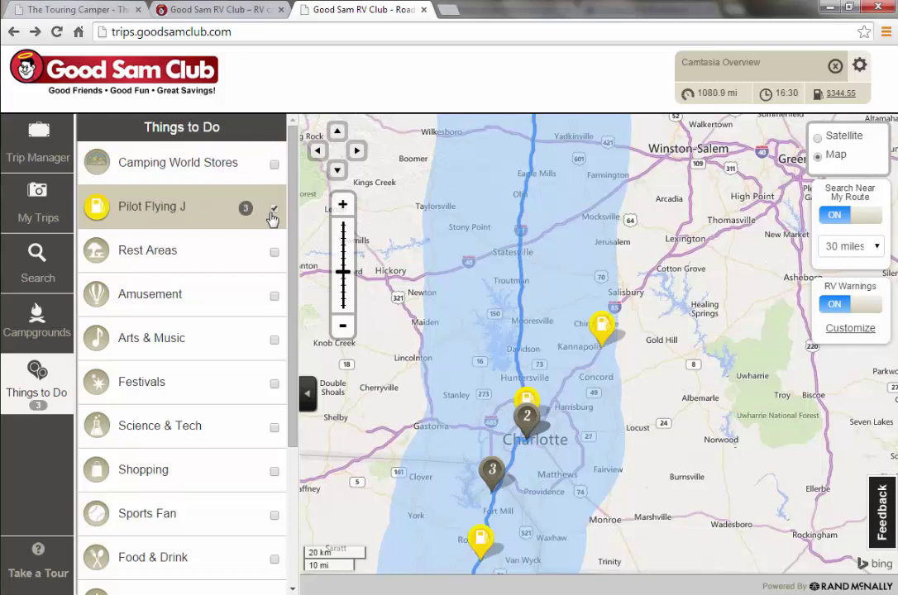
pyautogui.click(274, 209)
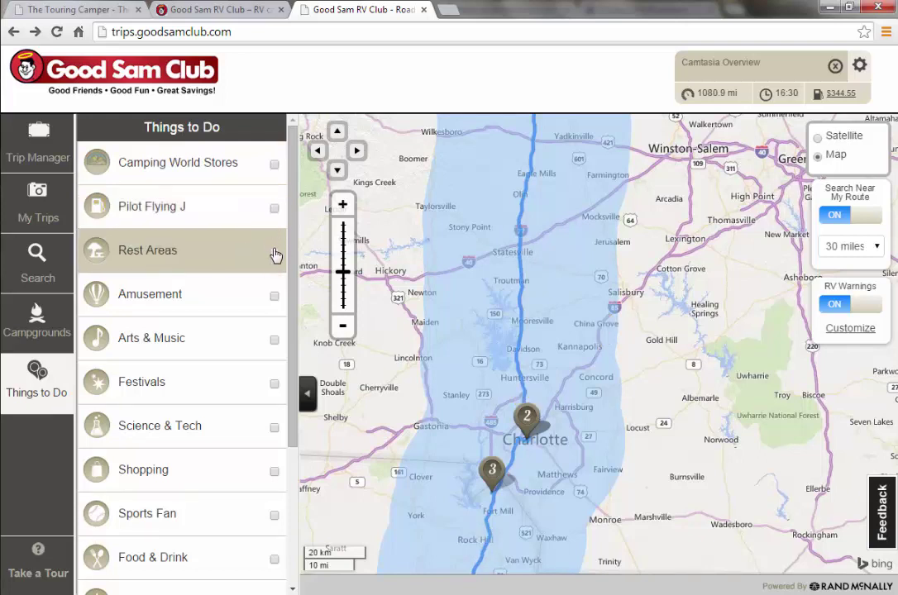
# - Show Quirky & Oddball attractions and preview Historic Latta Plantation and Hoyle Historic Homestead
pyautogui.scroll(-3, 186, 333)
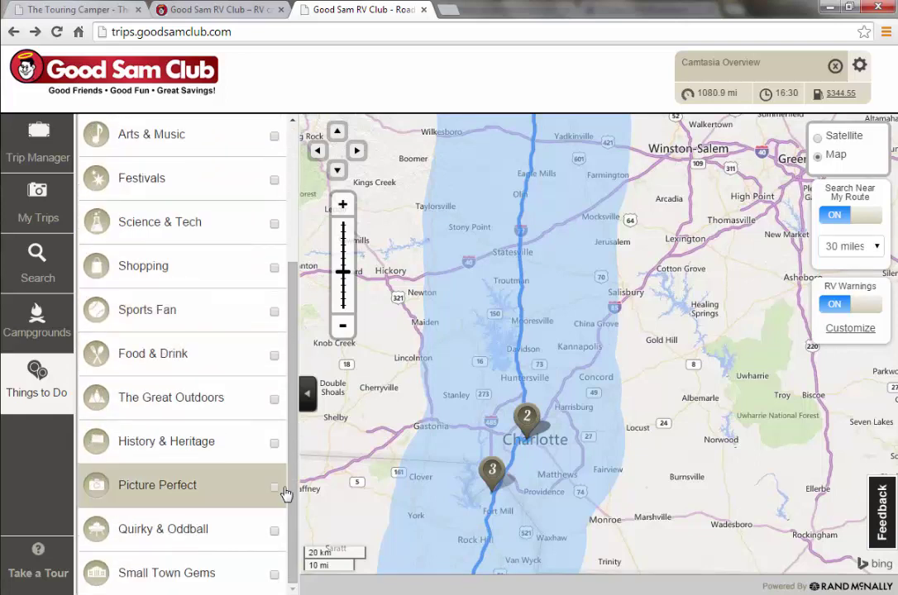
pyautogui.click(274, 530)
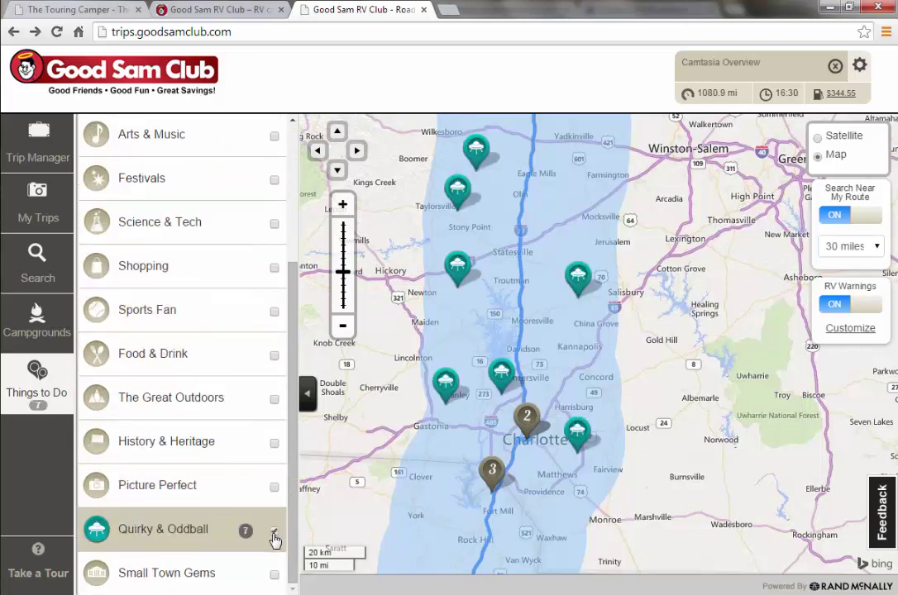
pyautogui.click(502, 378)
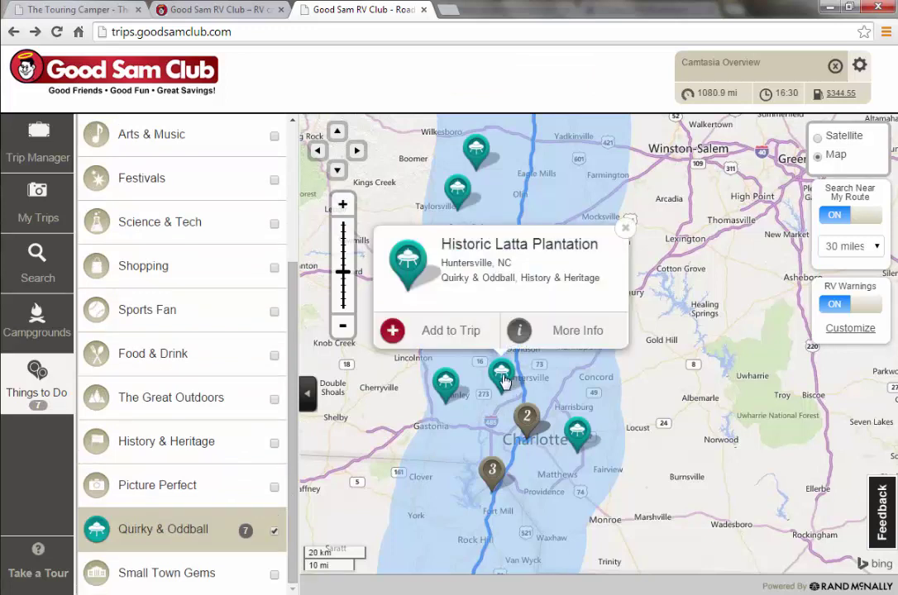
pyautogui.click(625, 228)
pyautogui.click(451, 386)
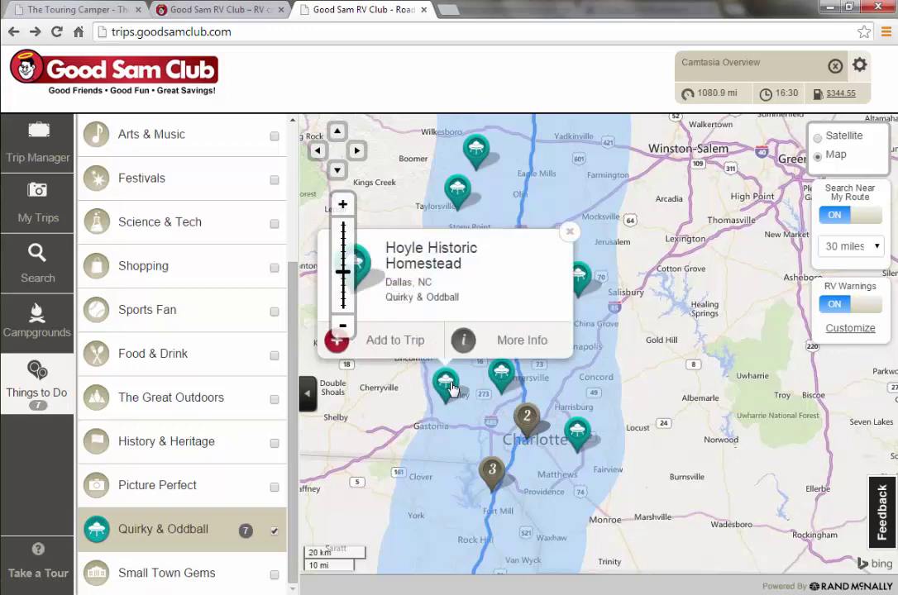
pyautogui.click(572, 236)
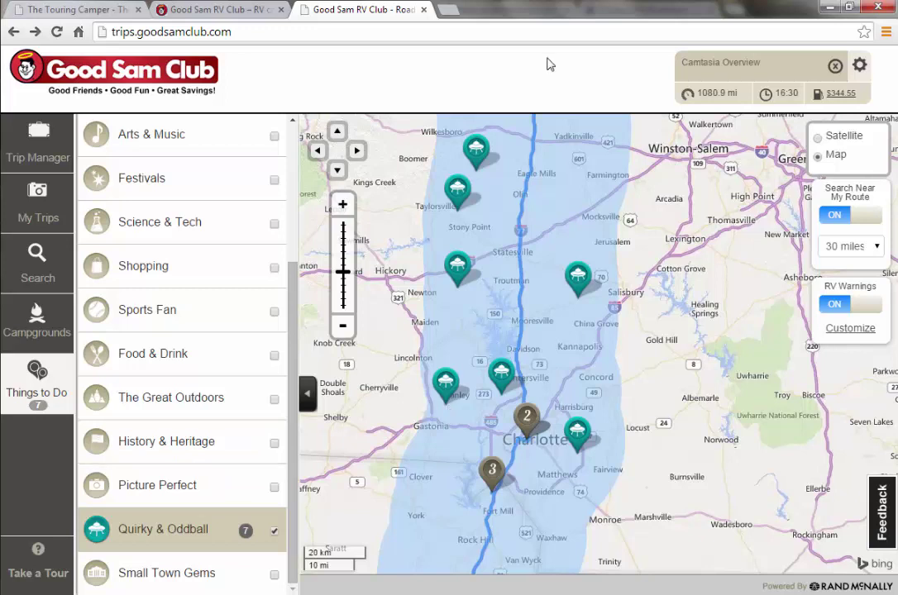
# - Zoom out to the Pennsylvania start and turn off the Quirky & Oddball attractions layer
pyautogui.scroll(-2, 676, 340)
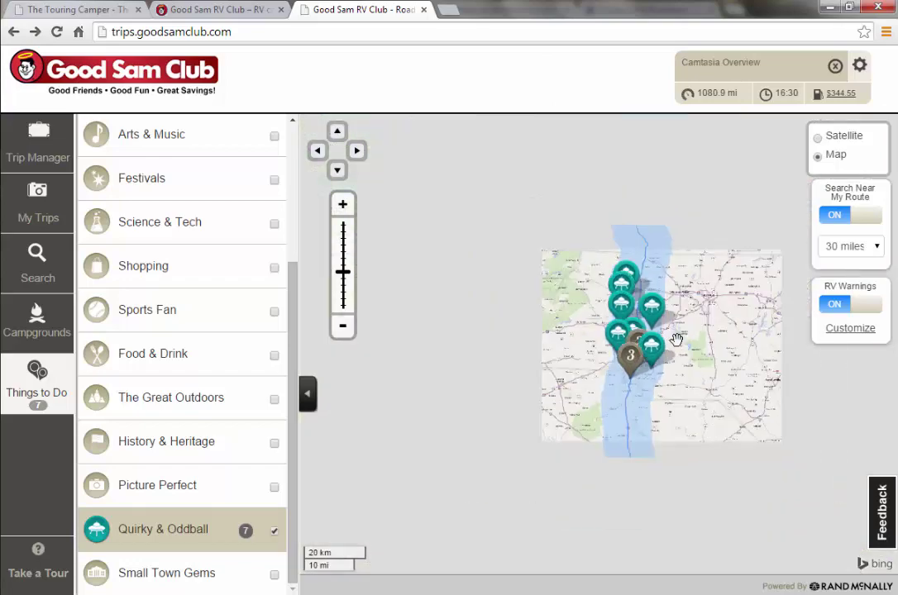
pyautogui.scroll(-1, 676, 340)
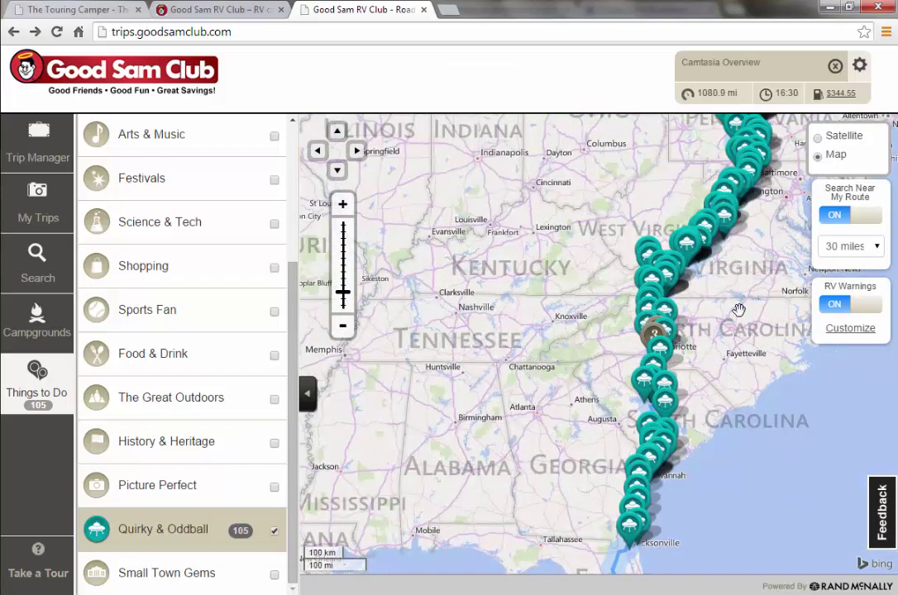
pyautogui.moveTo(739, 308); pyautogui.dragTo(724, 381)
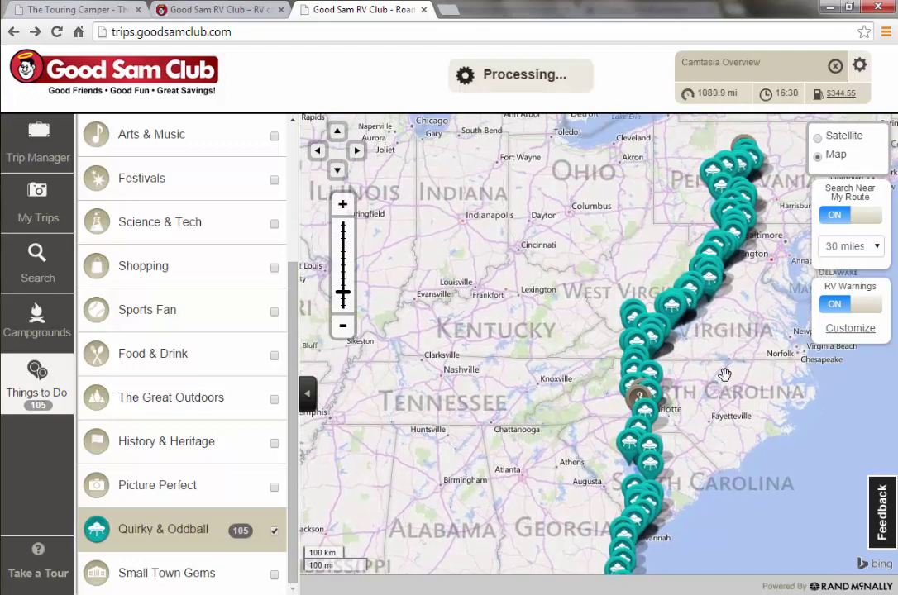
pyautogui.click(275, 533)
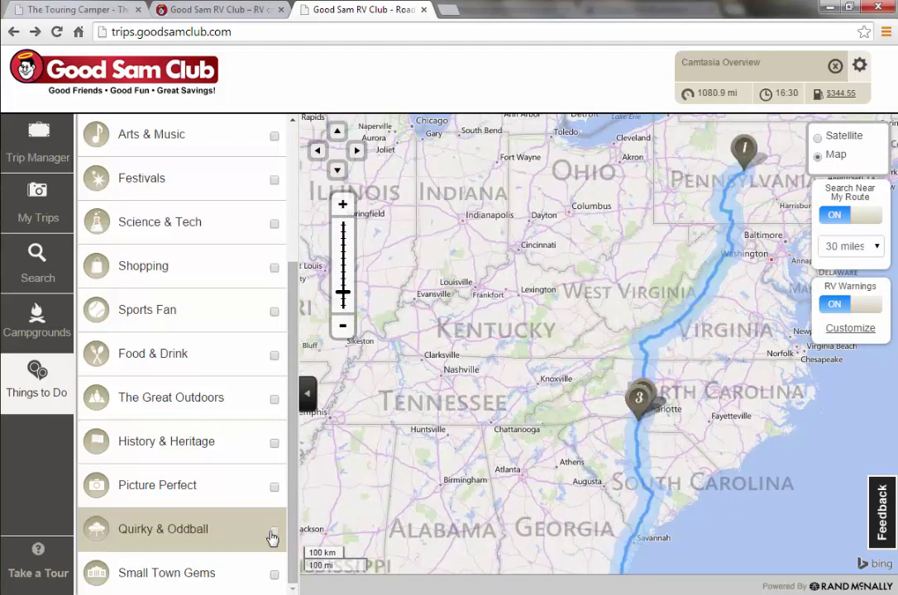